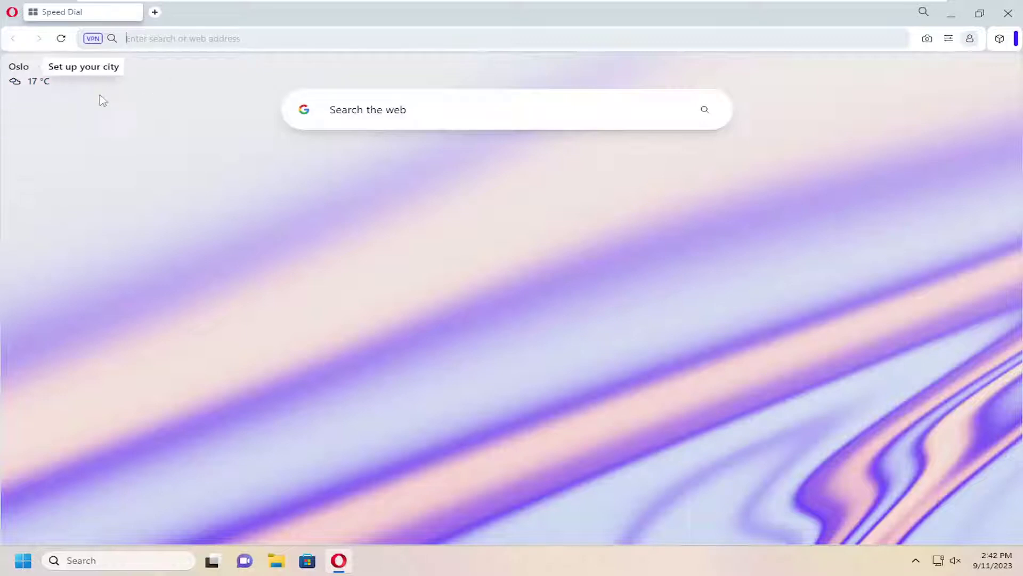
Reach the Settings page through the Opera logo main menu
left_click(11, 14)
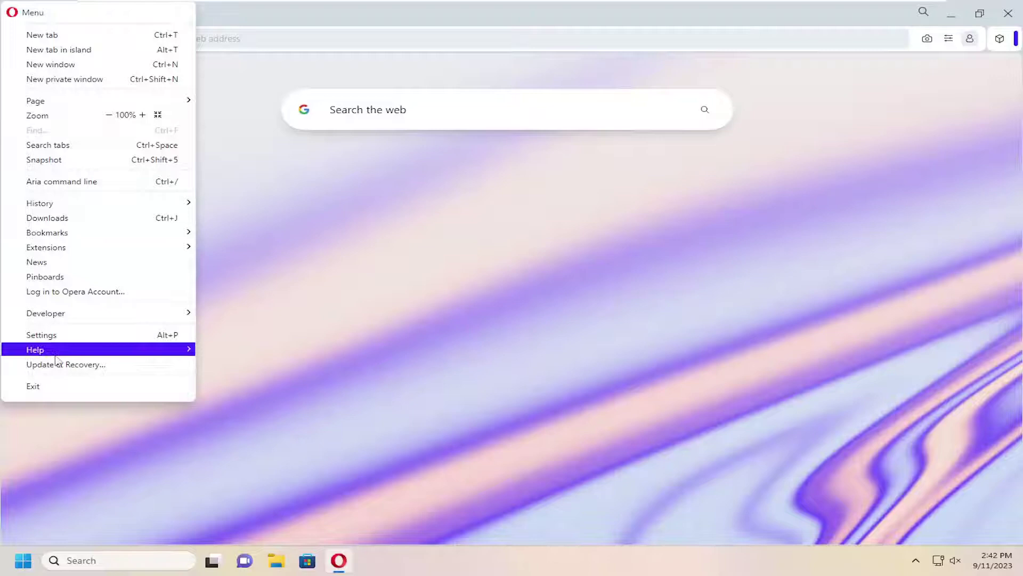
left_click(42, 336)
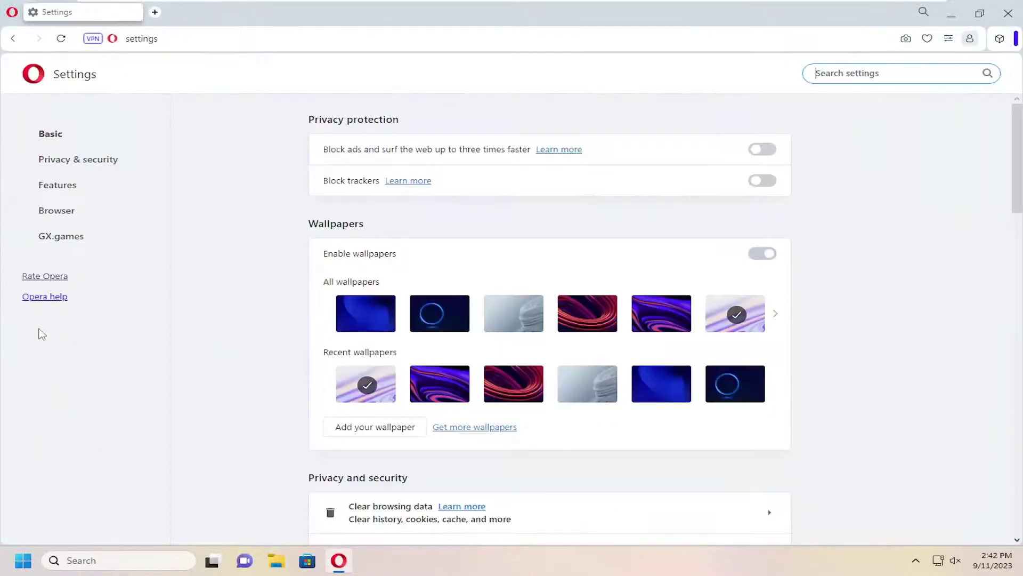
mouse_move(365, 312)
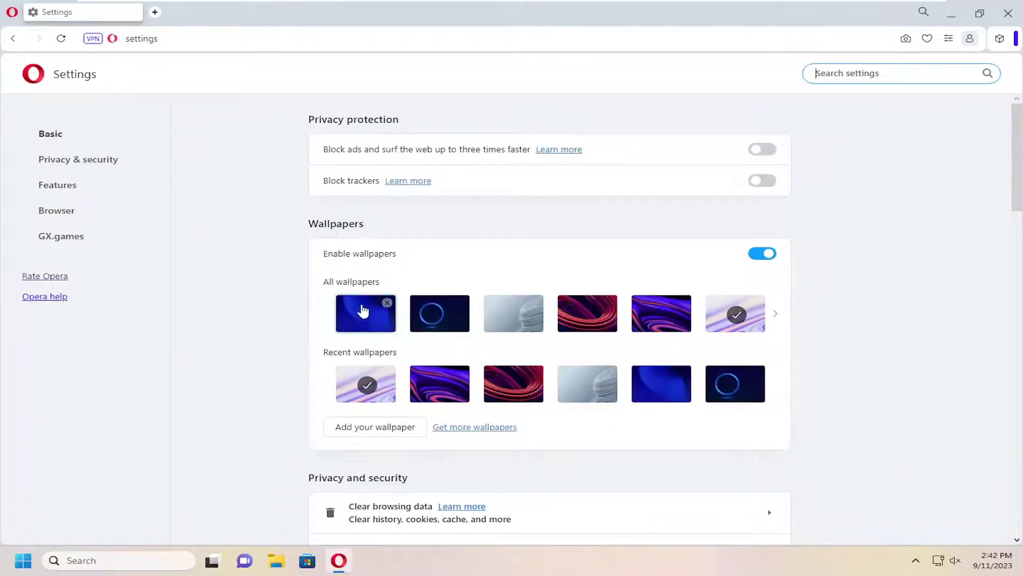
scroll(834, 318, "down", 3)
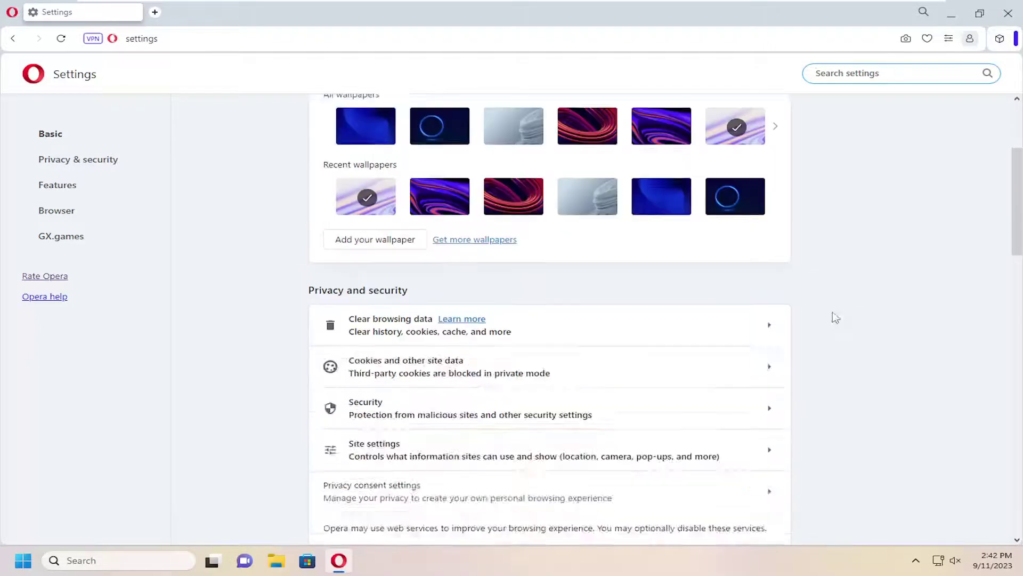
scroll(770, 360, "down", 4)
scroll(746, 364, "down", 5)
scroll(745, 365, "down", 4)
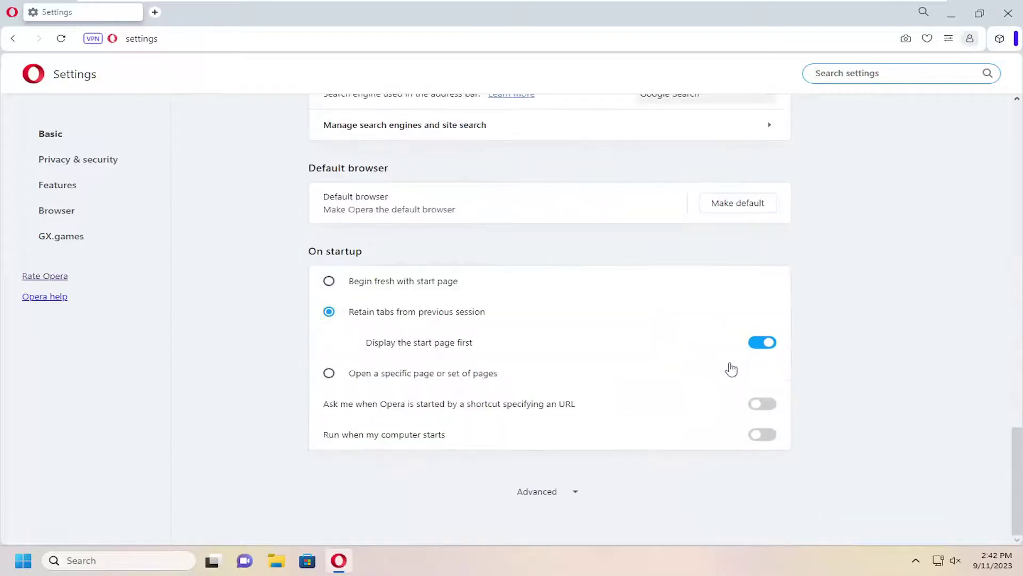
Expand the Advanced settings so the Downloads section becomes available
left_click(526, 493)
scroll(555, 346, "down", 5)
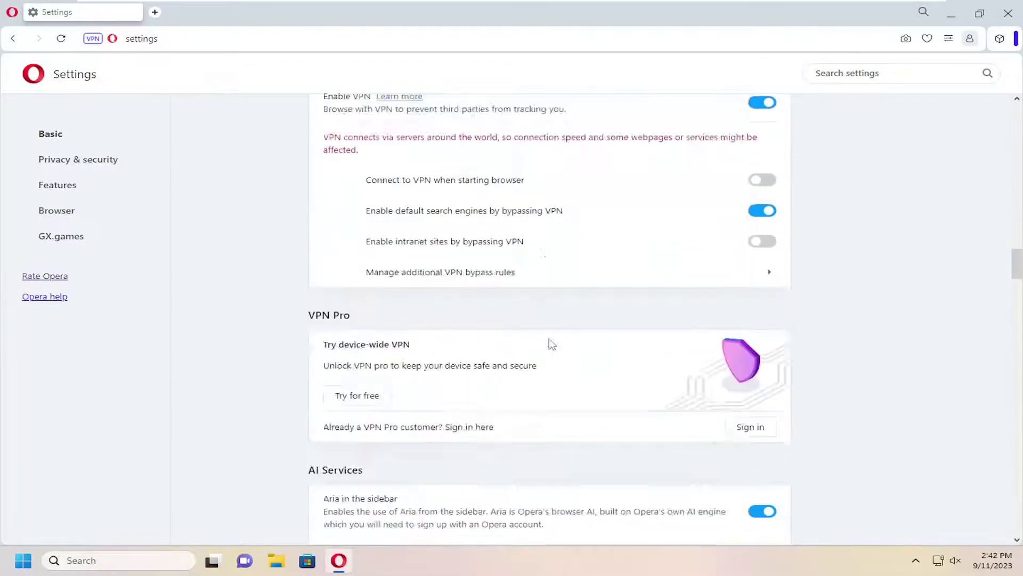
scroll(550, 341, "down", 5)
scroll(549, 337, "down", 2)
scroll(549, 337, "down", 5)
scroll(549, 338, "down", 4)
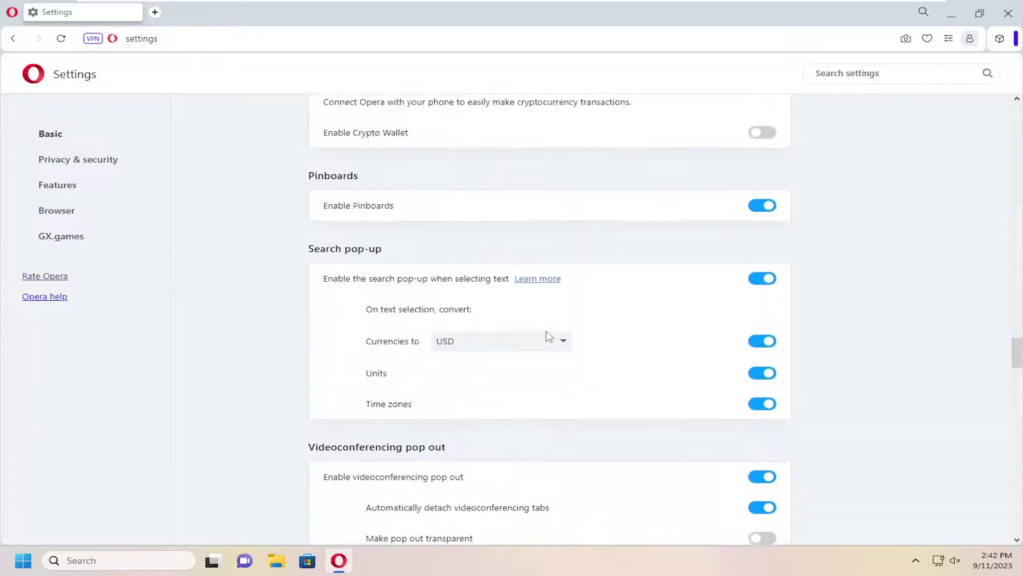
scroll(549, 337, "down", 4)
scroll(549, 338, "down", 3)
scroll(549, 337, "down", 4)
scroll(547, 337, "down", 4)
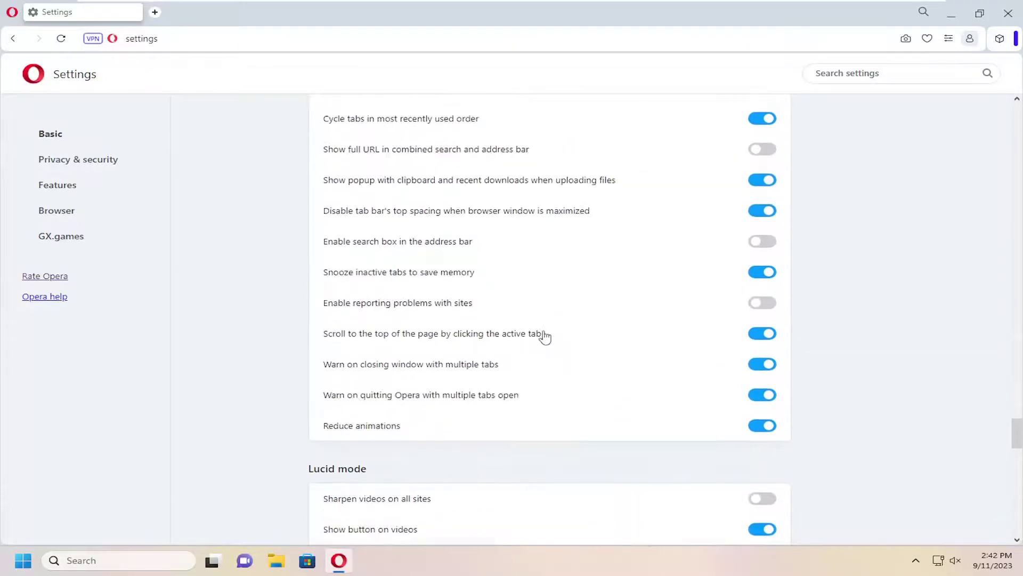
scroll(544, 338, "down", 4)
scroll(545, 337, "down", 4)
scroll(544, 337, "down", 2)
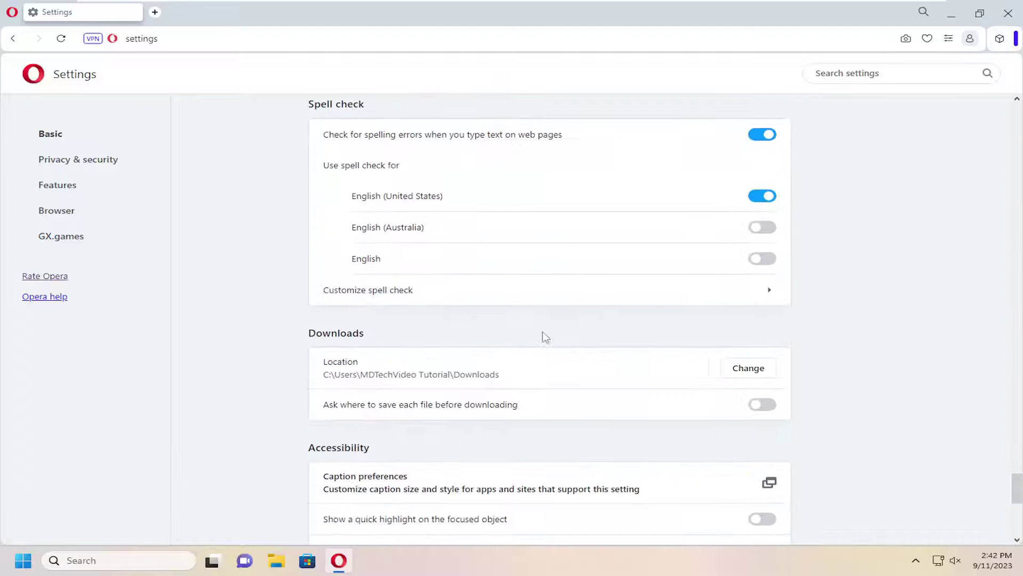
scroll(482, 337, "down", 1)
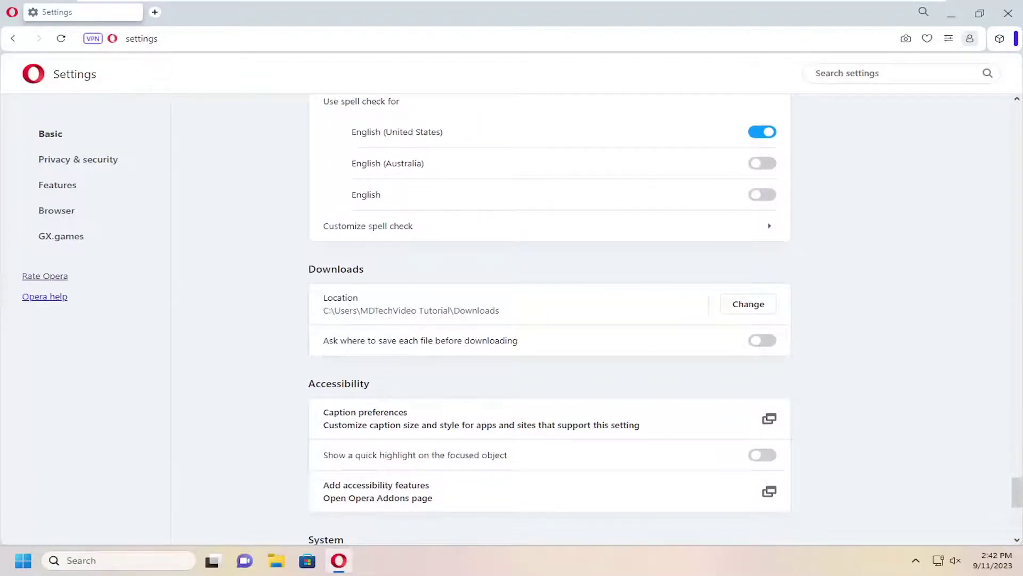
In the Location folder picker, confirm the Downloads folder as the download location
left_click(751, 306)
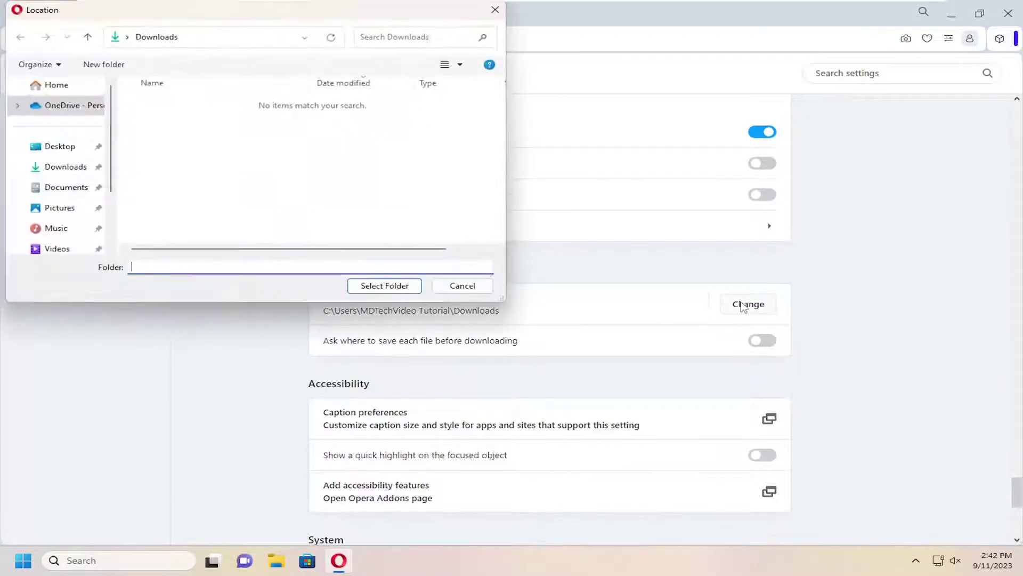
left_click_drag(341, 11, 617, 125)
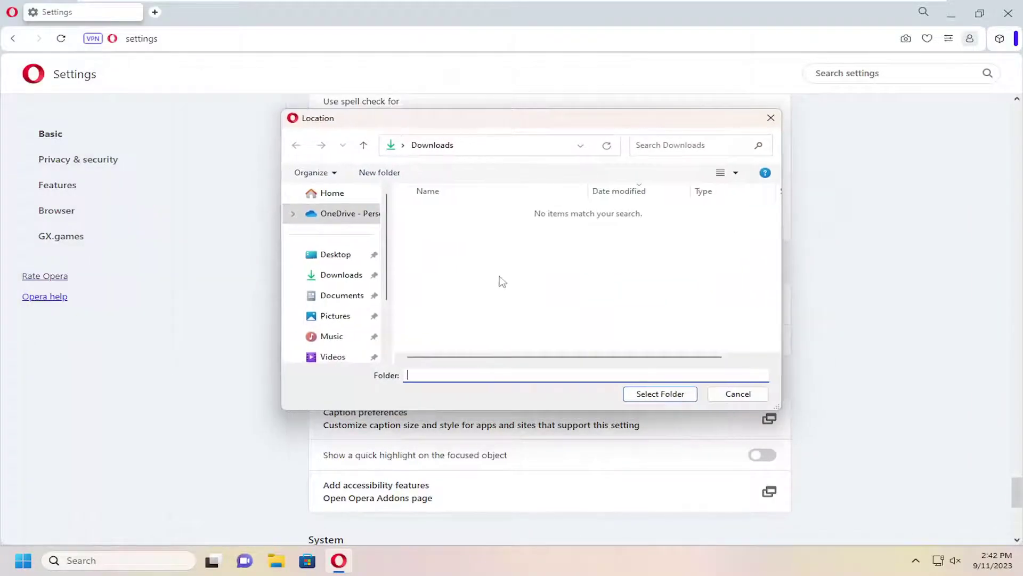
left_click(340, 277)
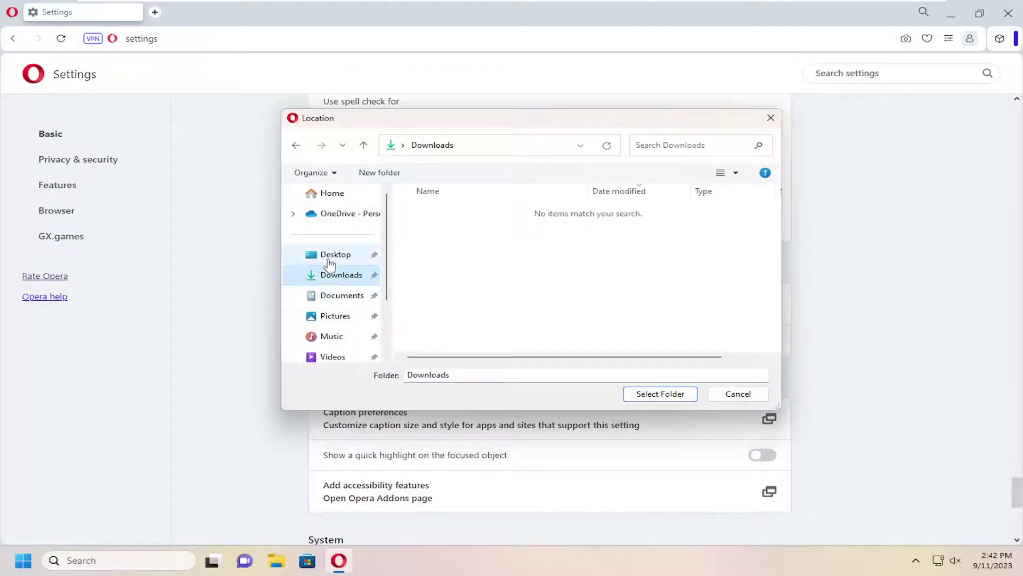
left_click(655, 395)
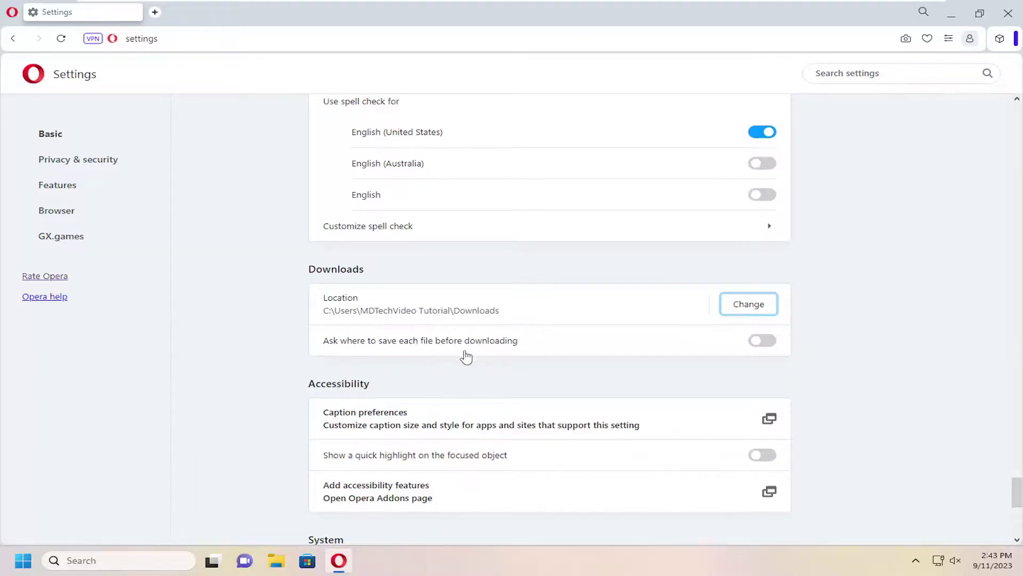
left_click(765, 342)
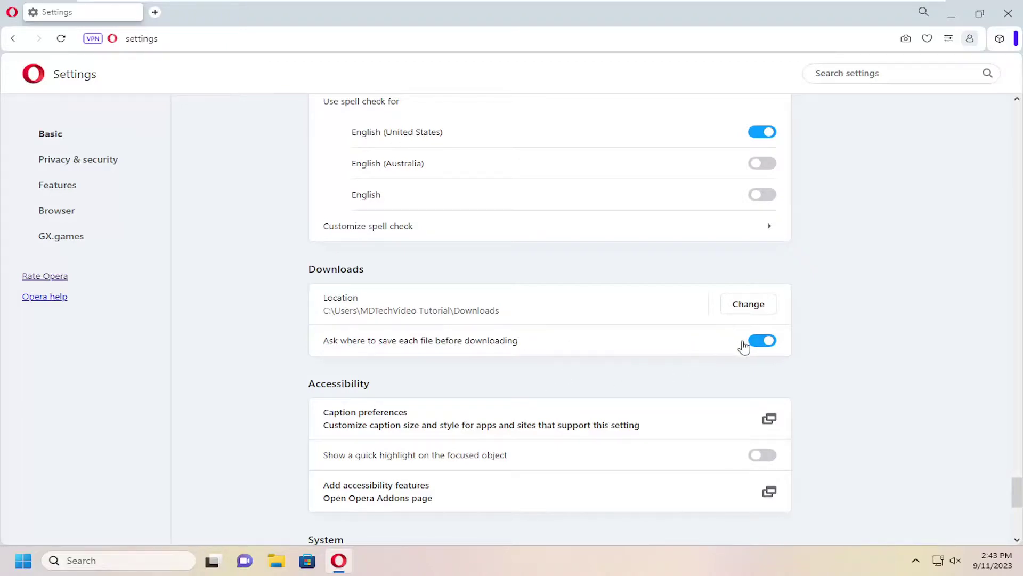
left_click(759, 344)
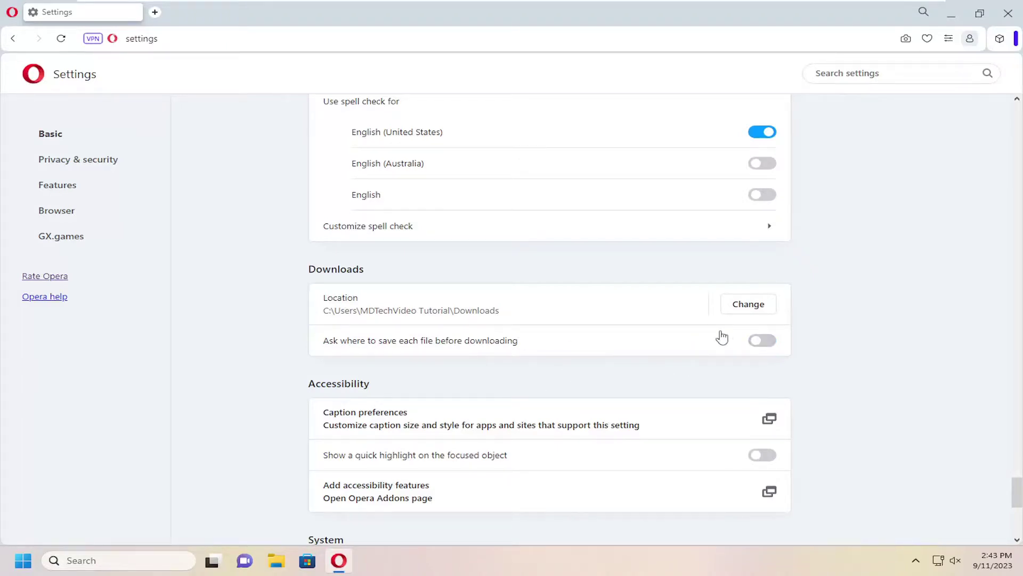